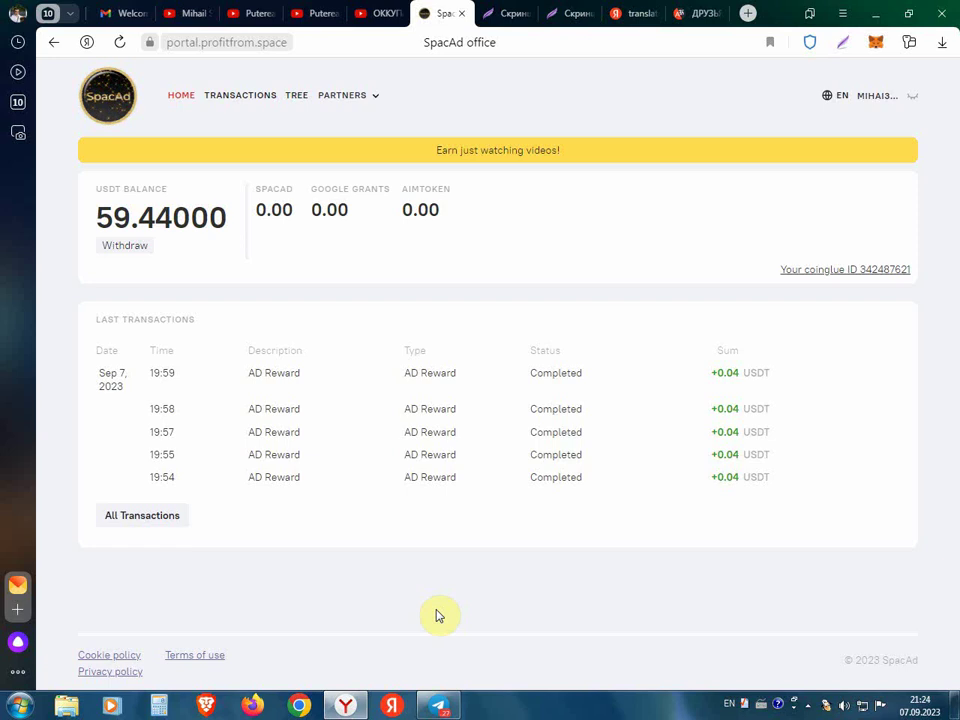
# - Switch to Telegram and show the group chat with the withdrawal schedule by registration date
pyautogui.click(438, 705)
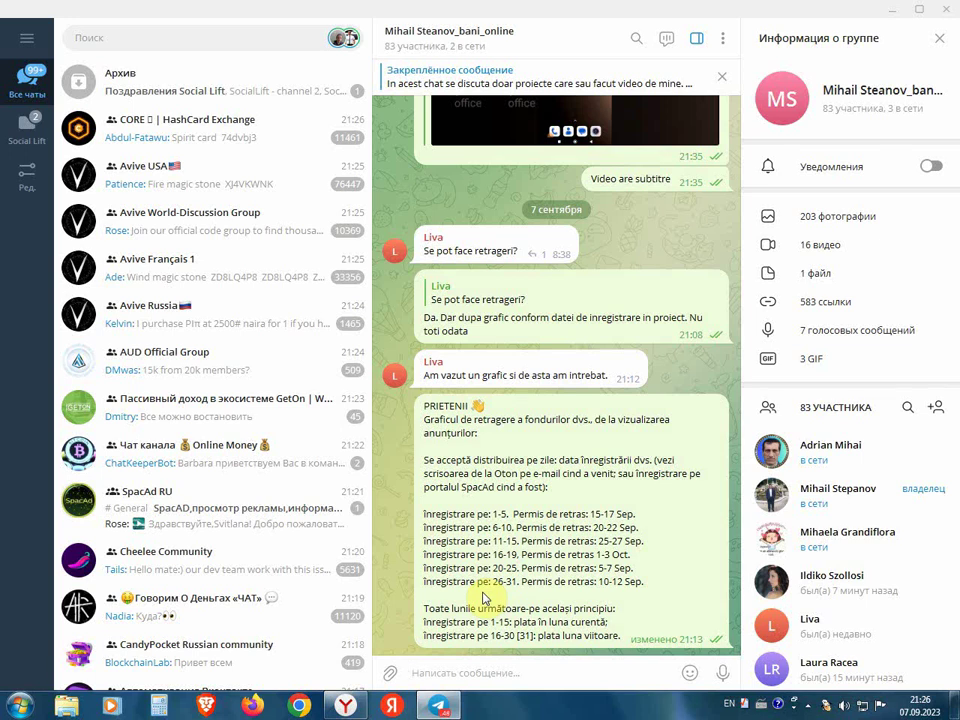
pyautogui.moveTo(482, 598)
pyautogui.mouseDown()
pyautogui.moveTo(499, 555)
pyautogui.moveTo(495, 568)
pyautogui.mouseUp()
pyautogui.moveTo(598, 553); pyautogui.dragTo(604, 566)
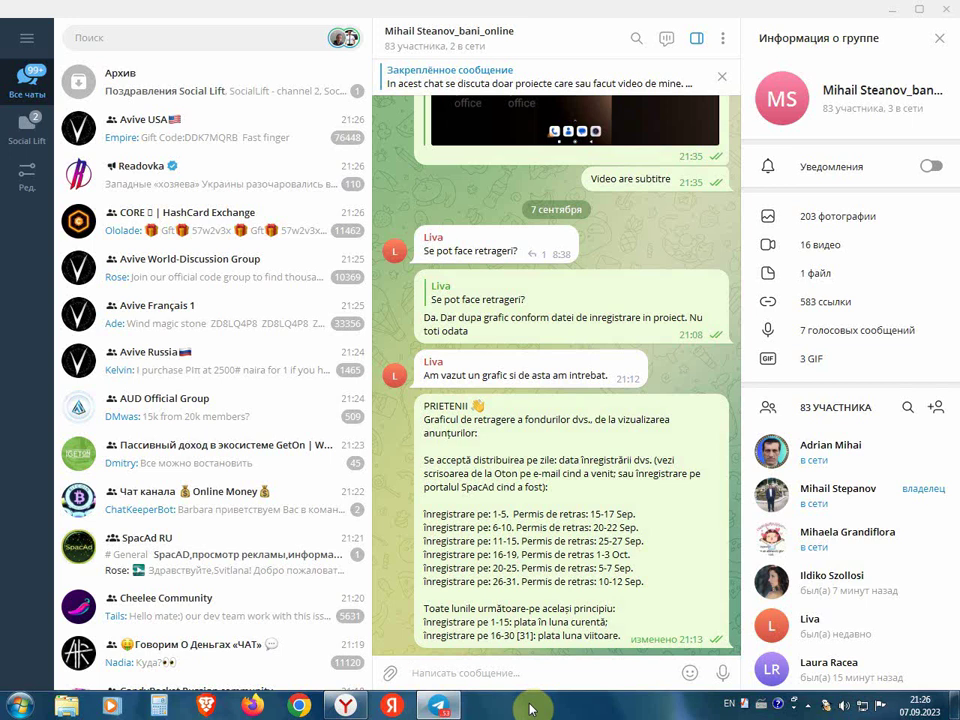
pyautogui.click(342, 707)
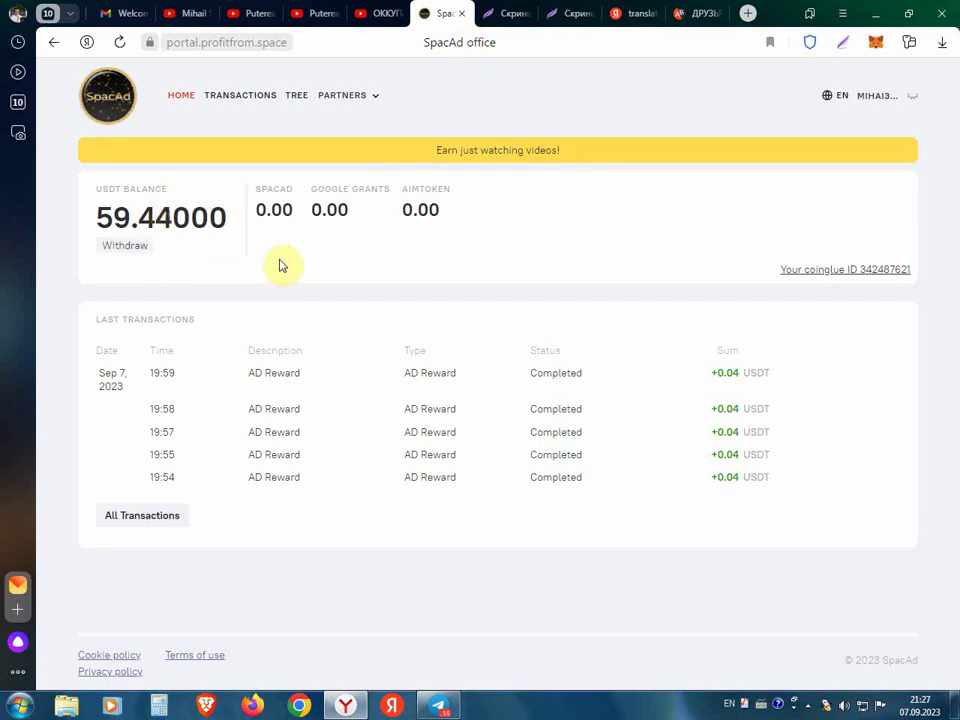
# - Open the username dropdown on the SpacAd dashboard to reveal the referral links
pyautogui.click(876, 95)
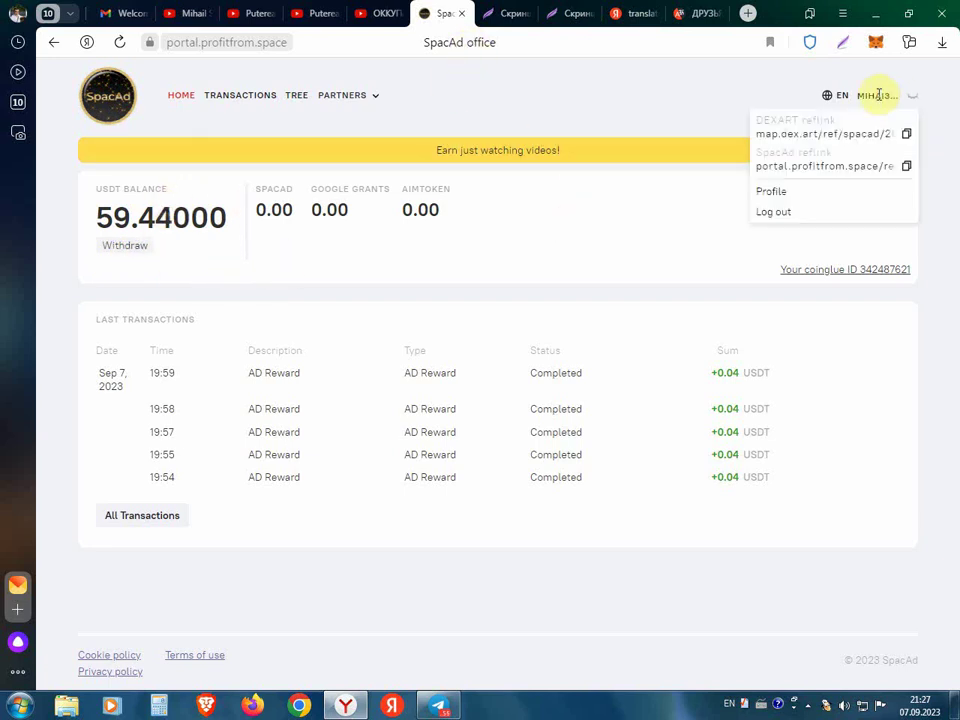
# - Go to the Profile page from the account menu and select the City field
pyautogui.click(775, 192)
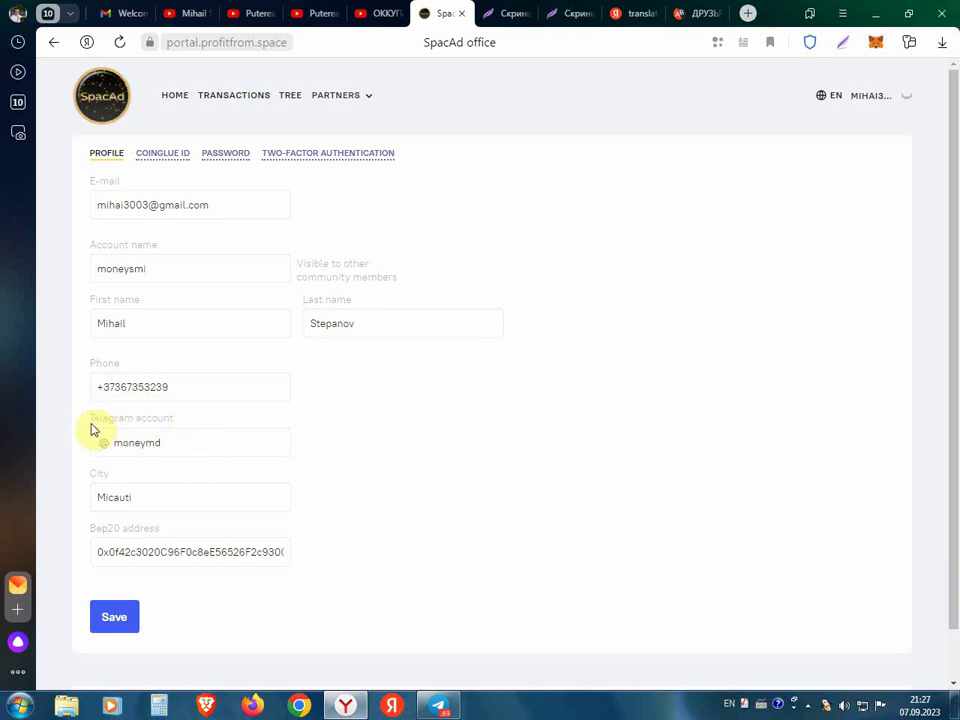
pyautogui.click(144, 499)
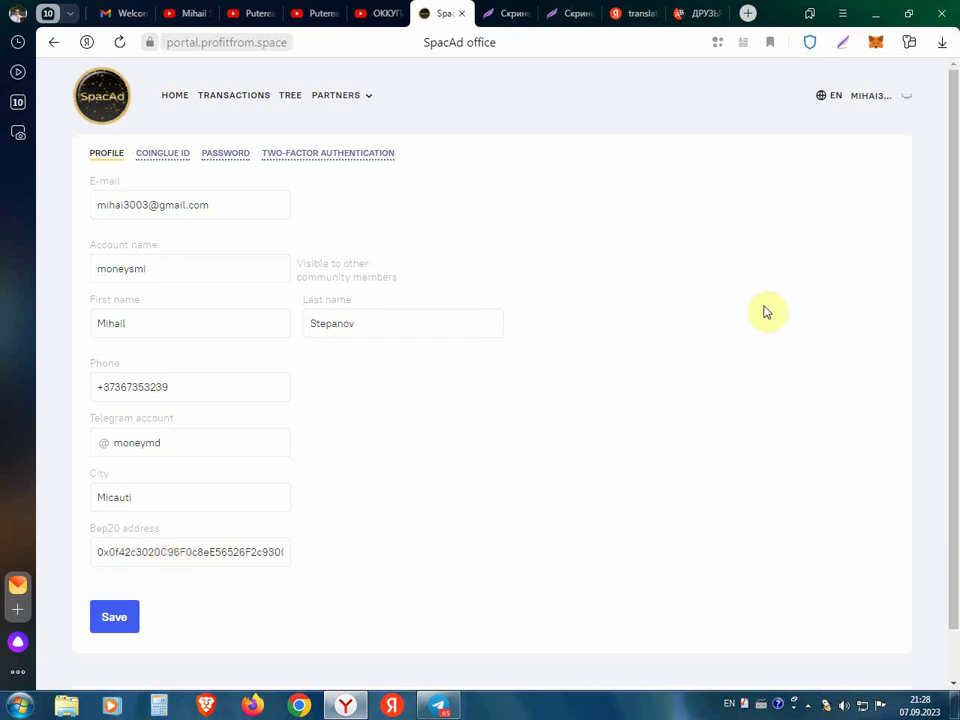
pyautogui.click(879, 46)
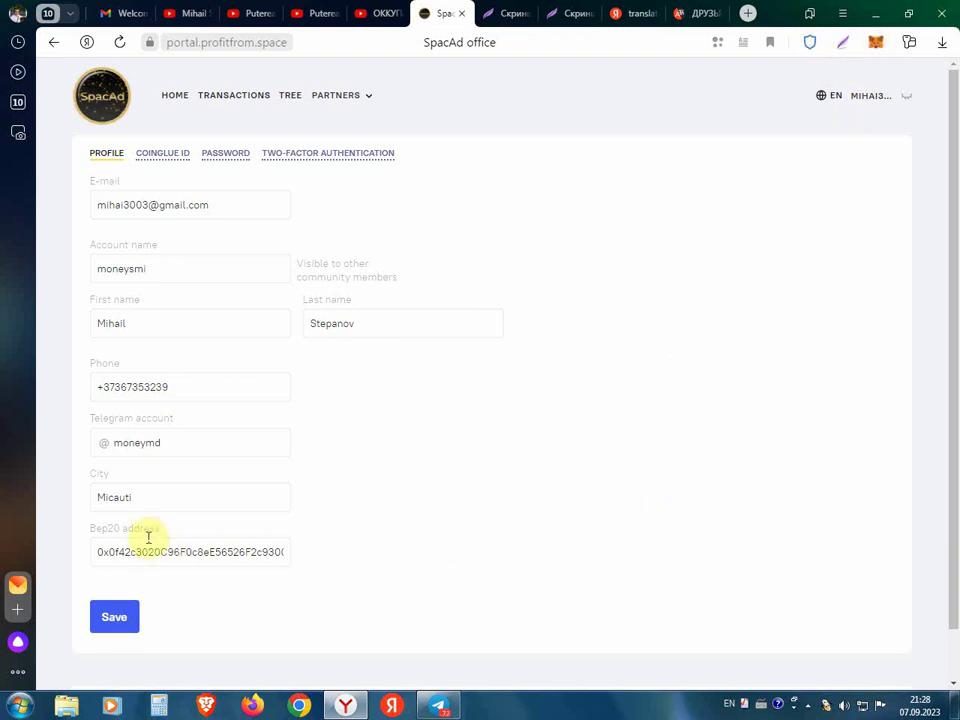
pyautogui.click(102, 619)
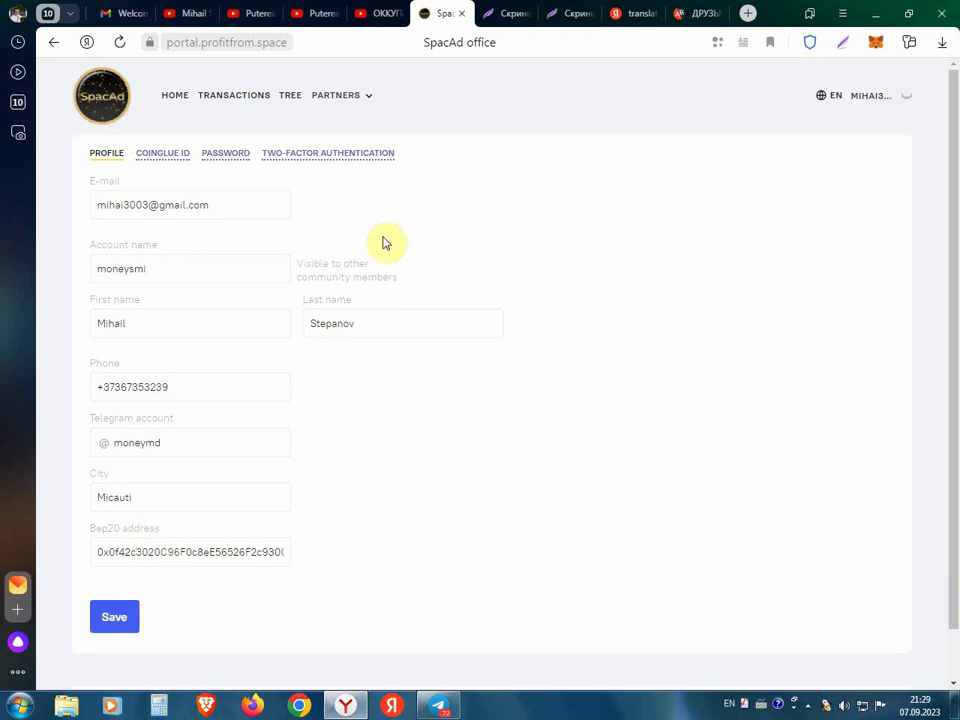
# - Review the Two-Factor Authentication tab and its Code field, then return to HOME
pyautogui.click(302, 157)
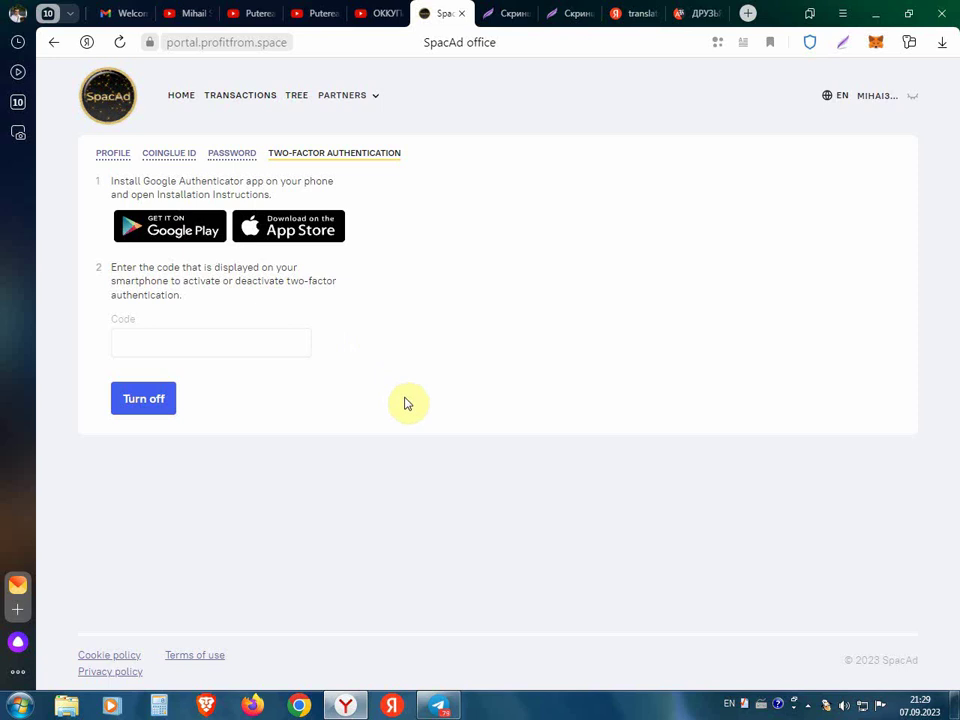
pyautogui.click(152, 331)
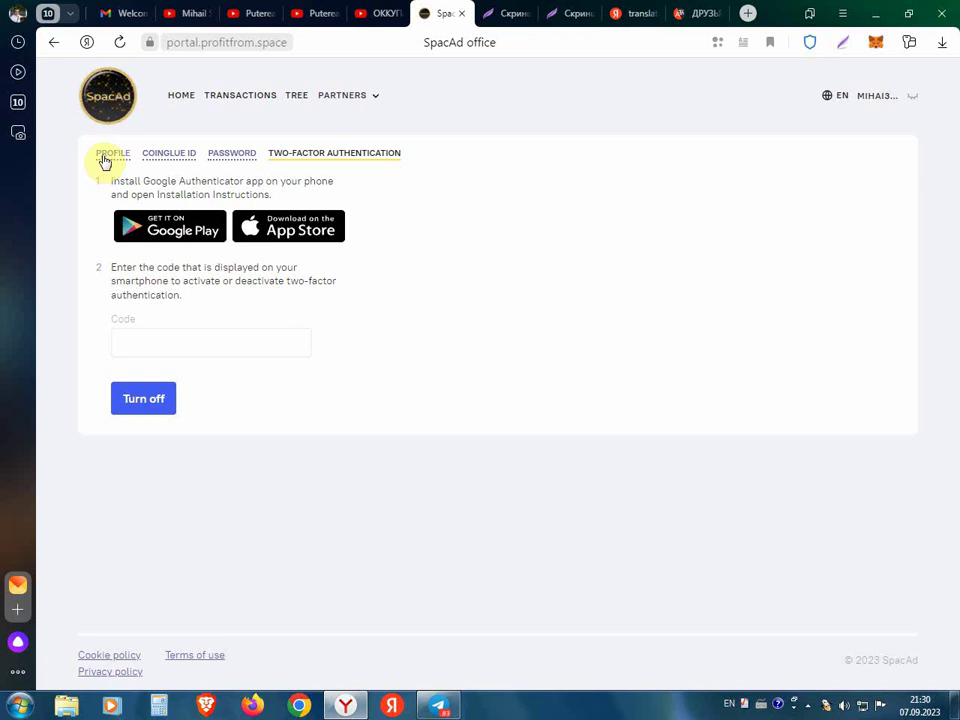
pyautogui.click(181, 96)
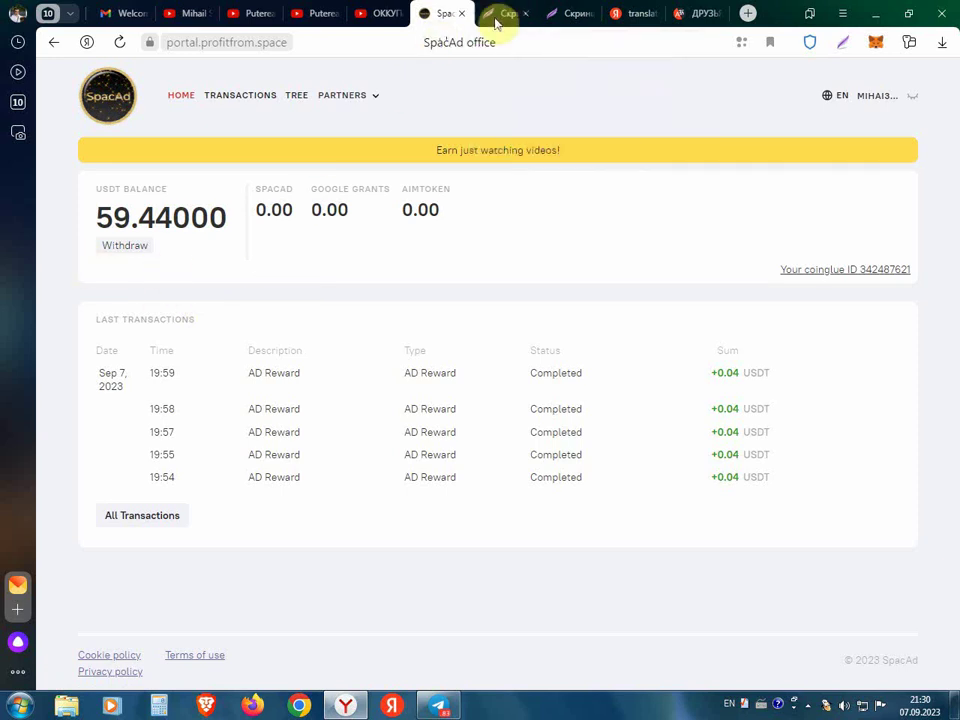
# - Switch to the Lightshot tab showing the old 23.60000 USDT dashboard screenshot
pyautogui.click(497, 22)
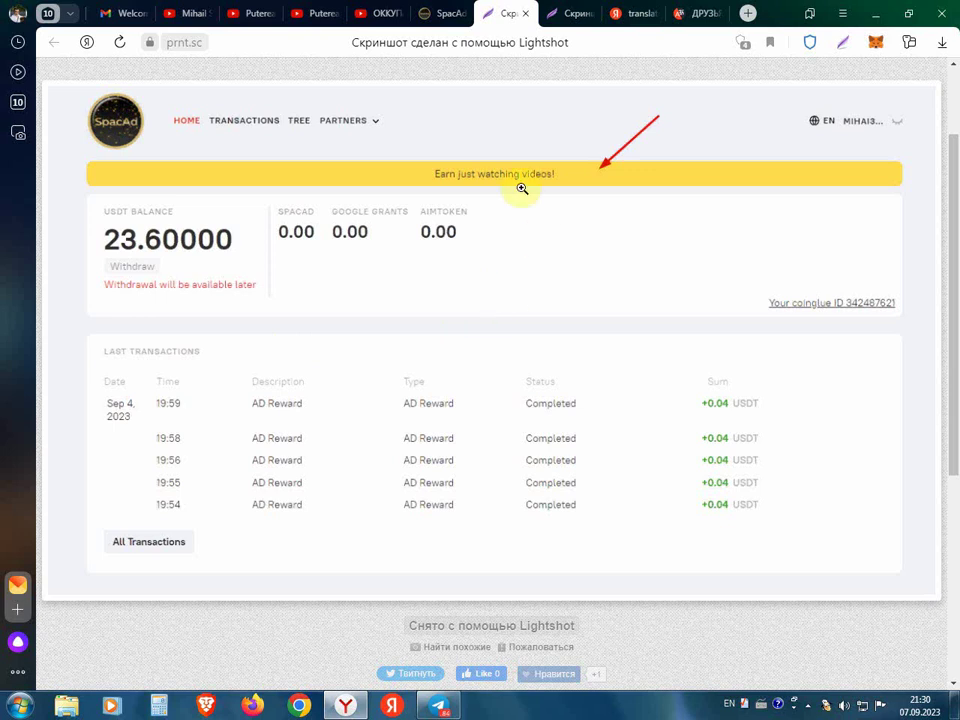
# - Return to the SpacAd office tab showing the live 59.44000 USDT balance
pyautogui.click(438, 24)
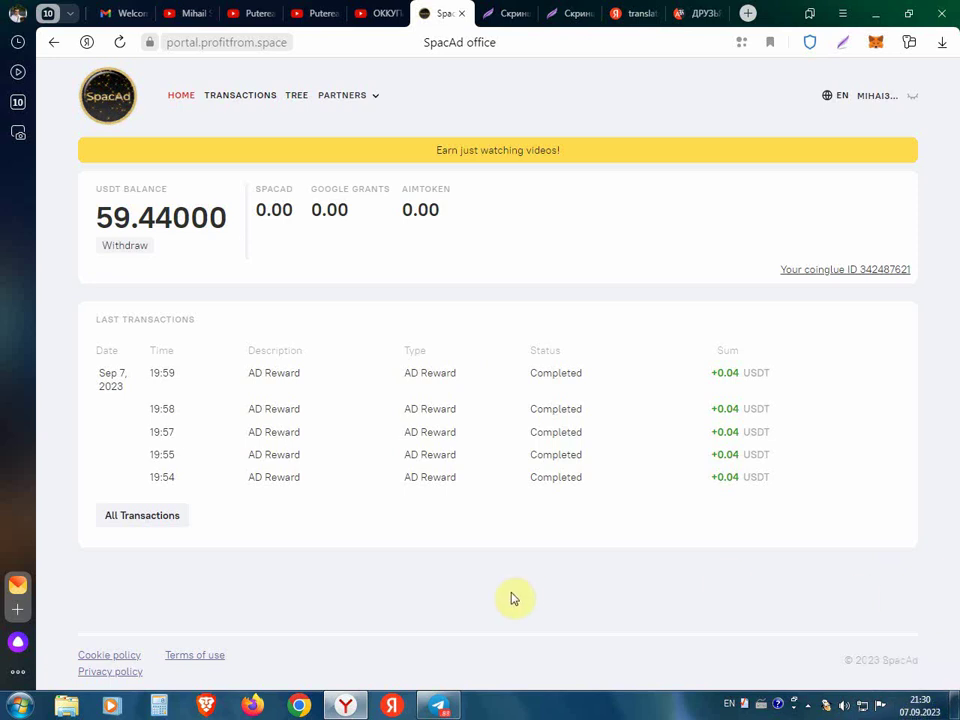
# - Bring up the 'Withdraw from USDT balance' form with 59.44 USDT available and 50 USDT minimum
pyautogui.click(116, 249)
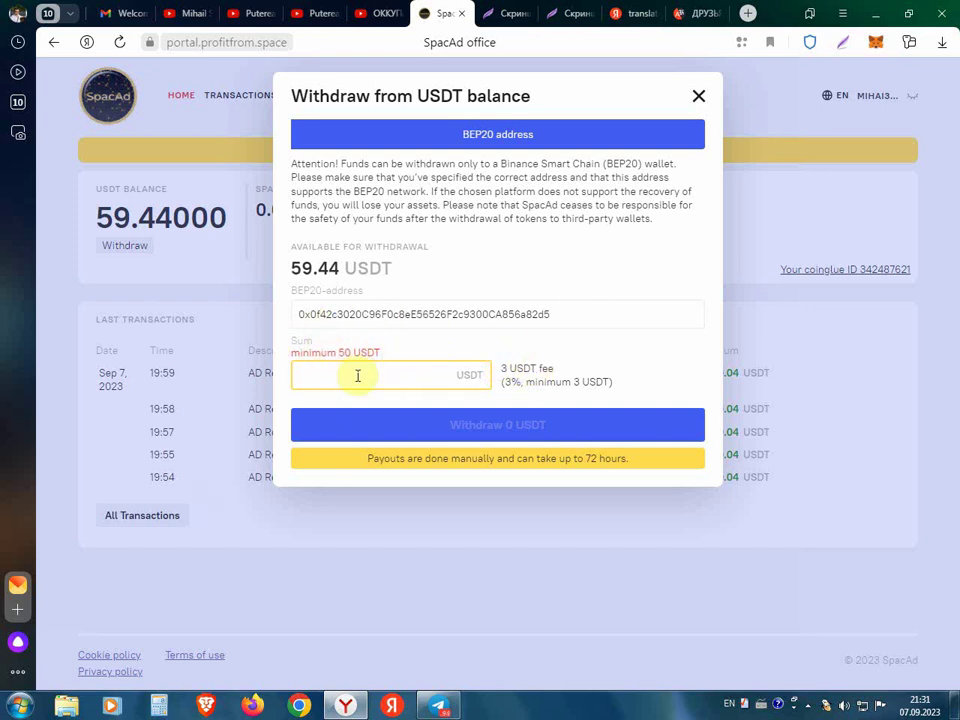
# - Enter 59 as the withdrawal sum and submit it to reach the 3 USDT fee confirmation
pyautogui.click(357, 375)
pyautogui.write('58')
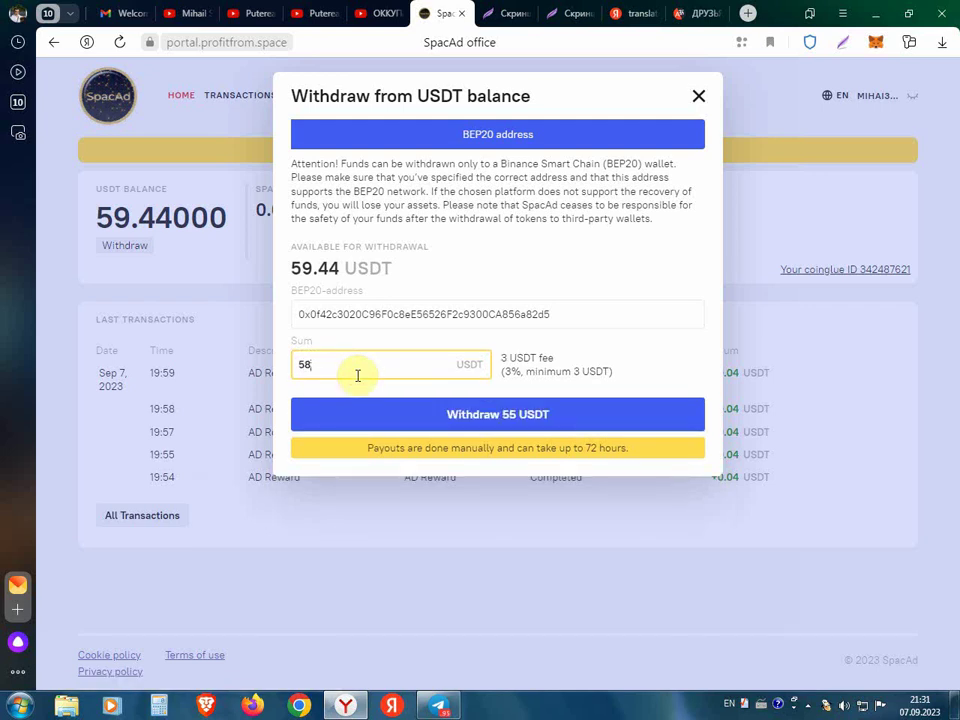
pyautogui.press('BackSpace')
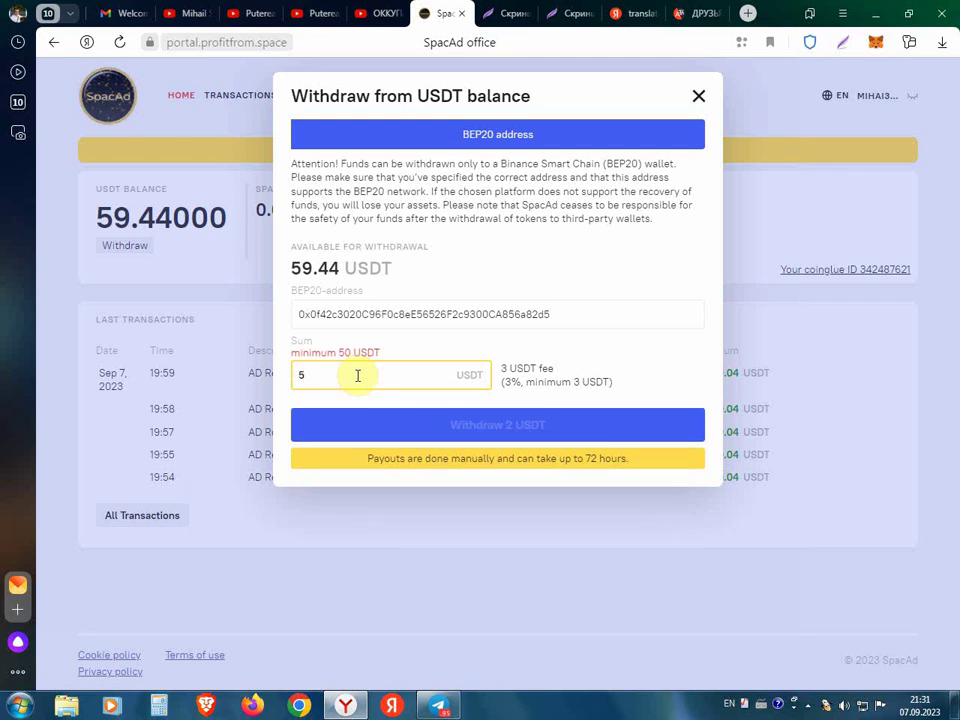
pyautogui.write('9')
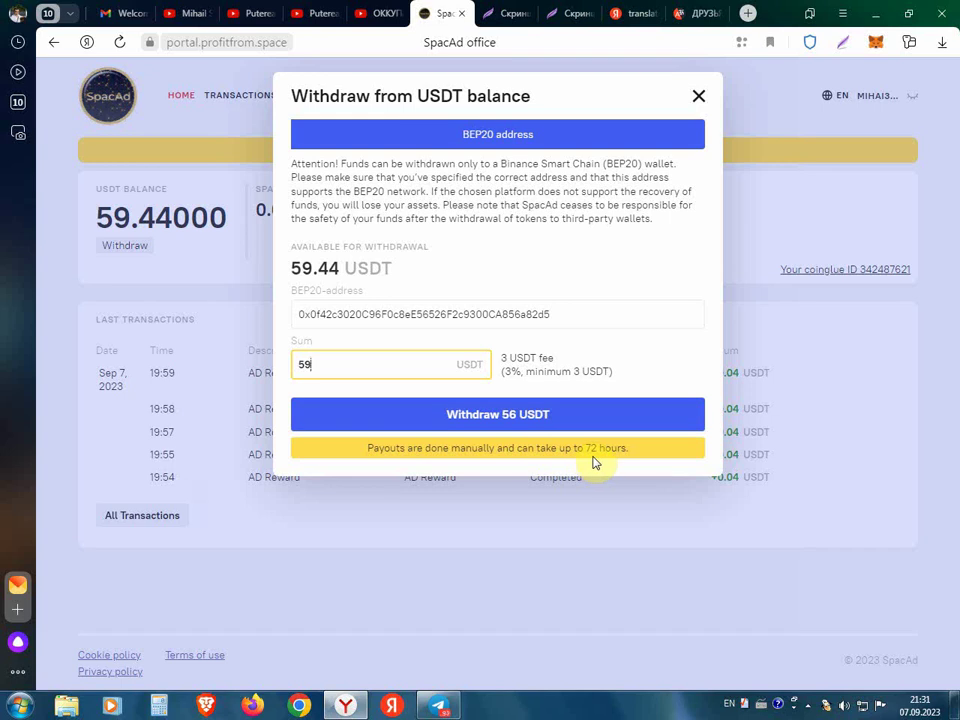
pyautogui.click(483, 421)
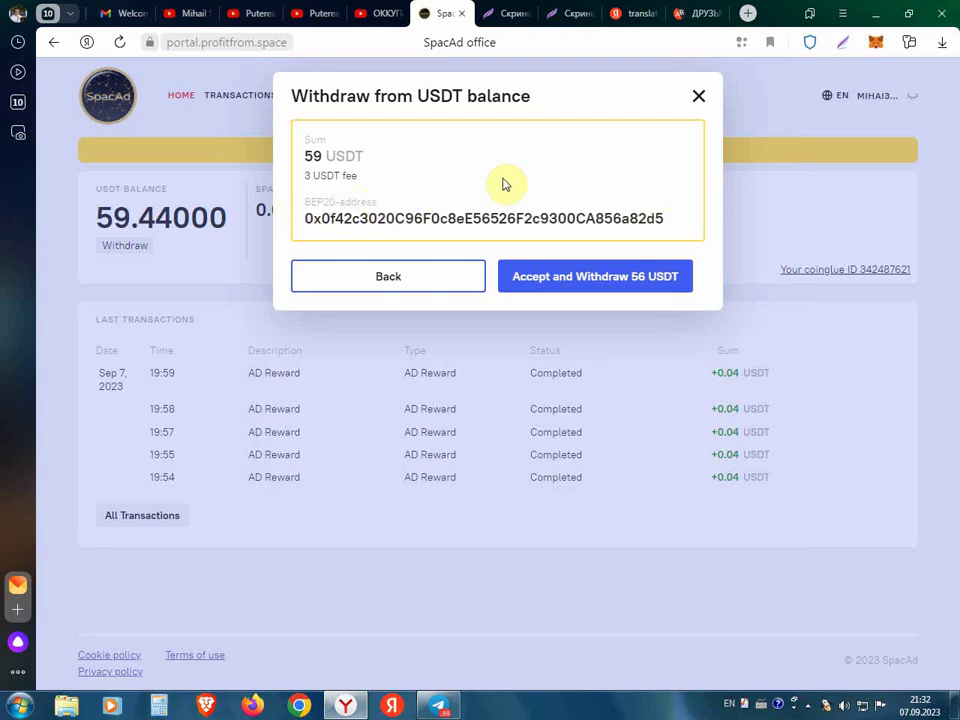
# - Accept the 56 USDT withdrawal and enter the two-factor authentication code
pyautogui.click(583, 287)
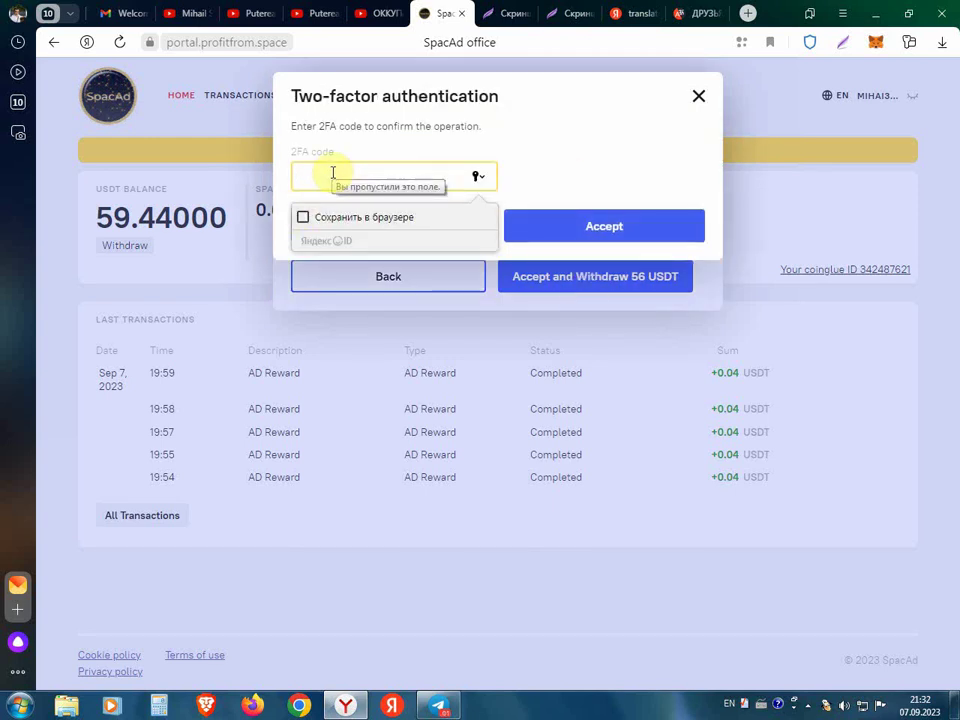
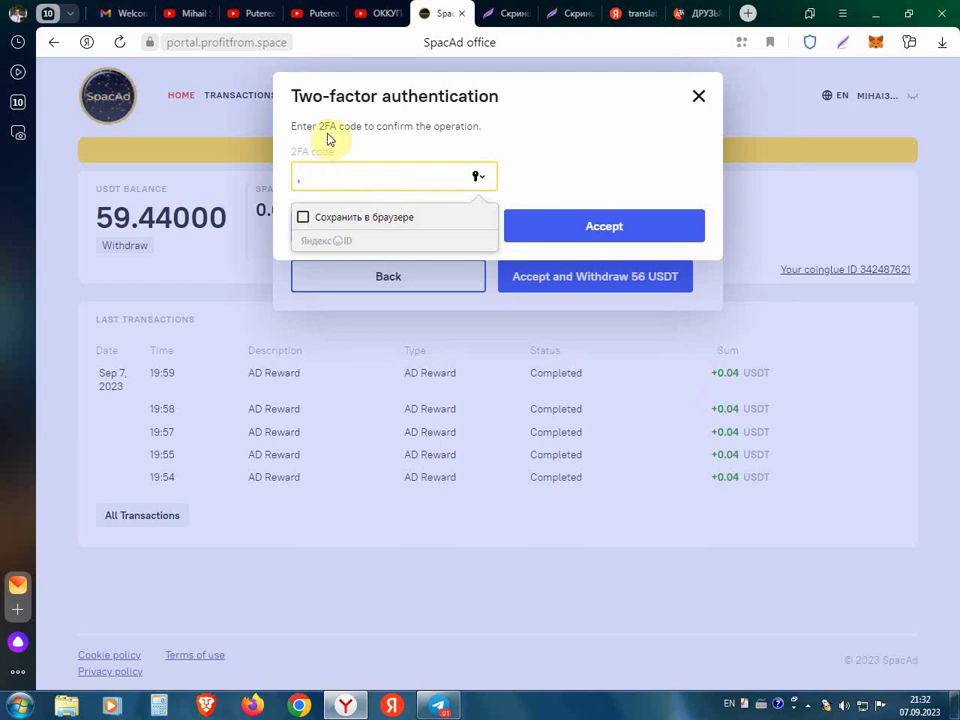
pyautogui.press('BackSpace')
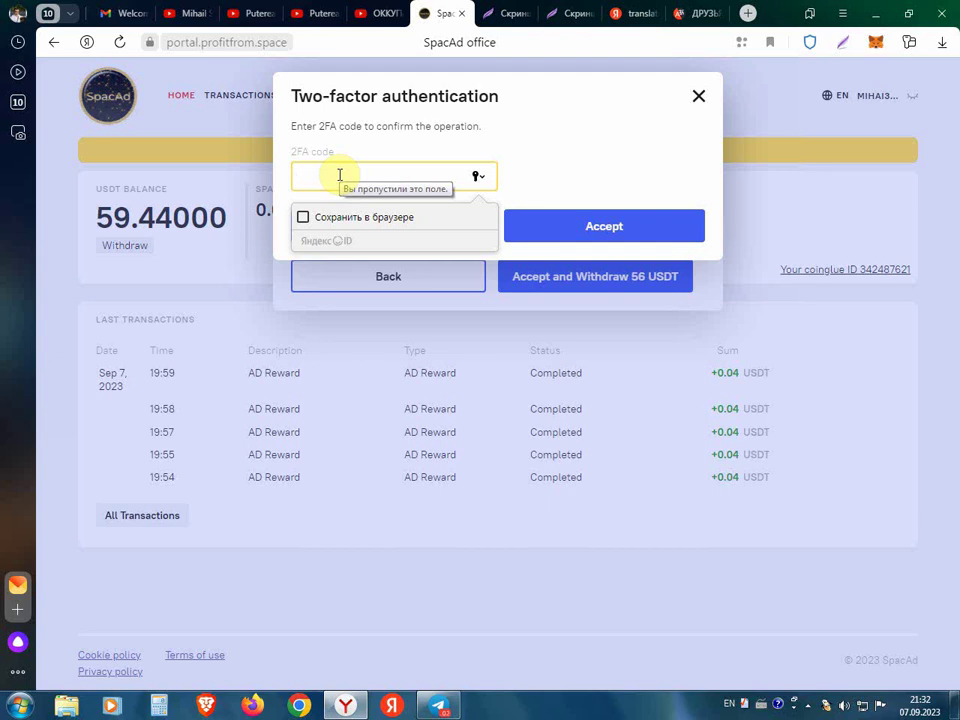
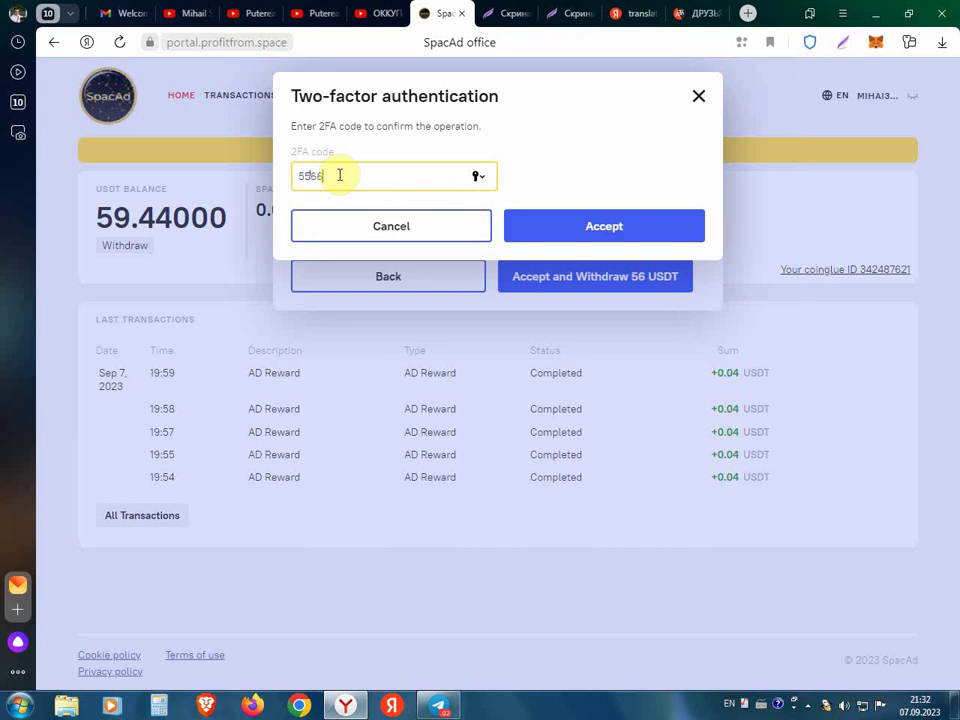
pyautogui.click(608, 229)
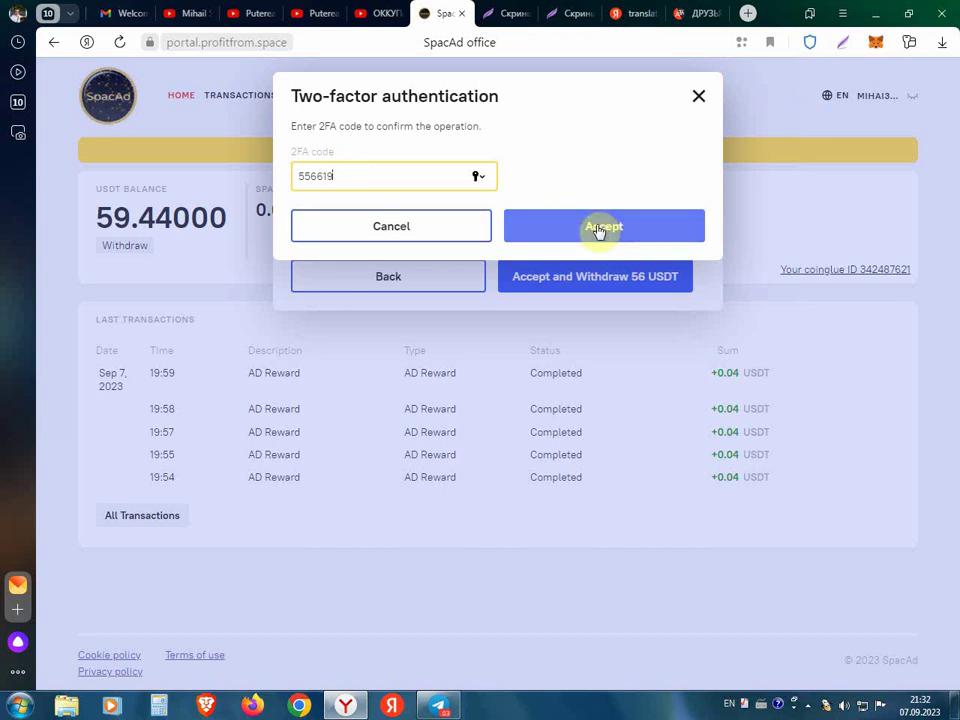
pyautogui.click(598, 229)
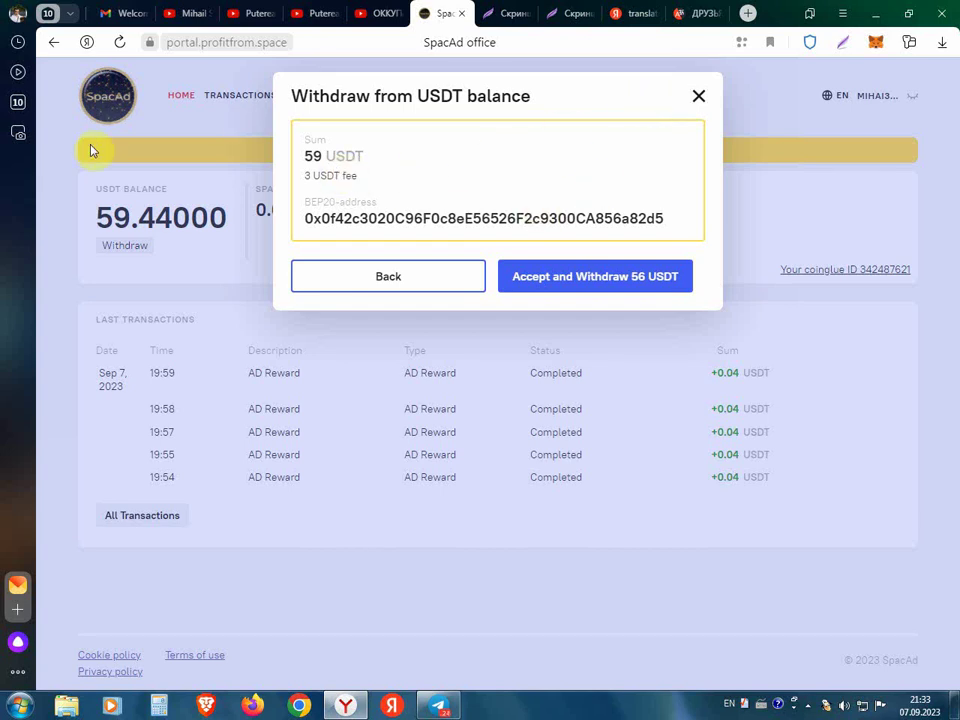
# - Close the refused withdrawal dialog after the 'Withdrawals are not possible today' notice
pyautogui.click(699, 100)
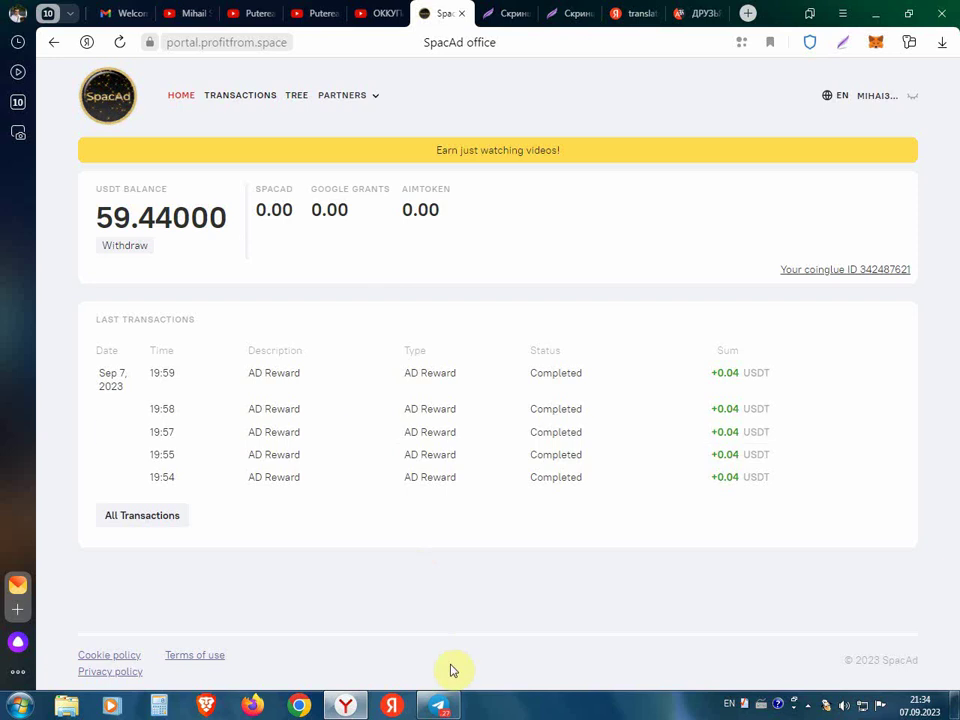
# - Bring up the Telegram group chat showing the withdrawal schedule (days 20-25 withdraw 5-7 Sep)
pyautogui.click(438, 704)
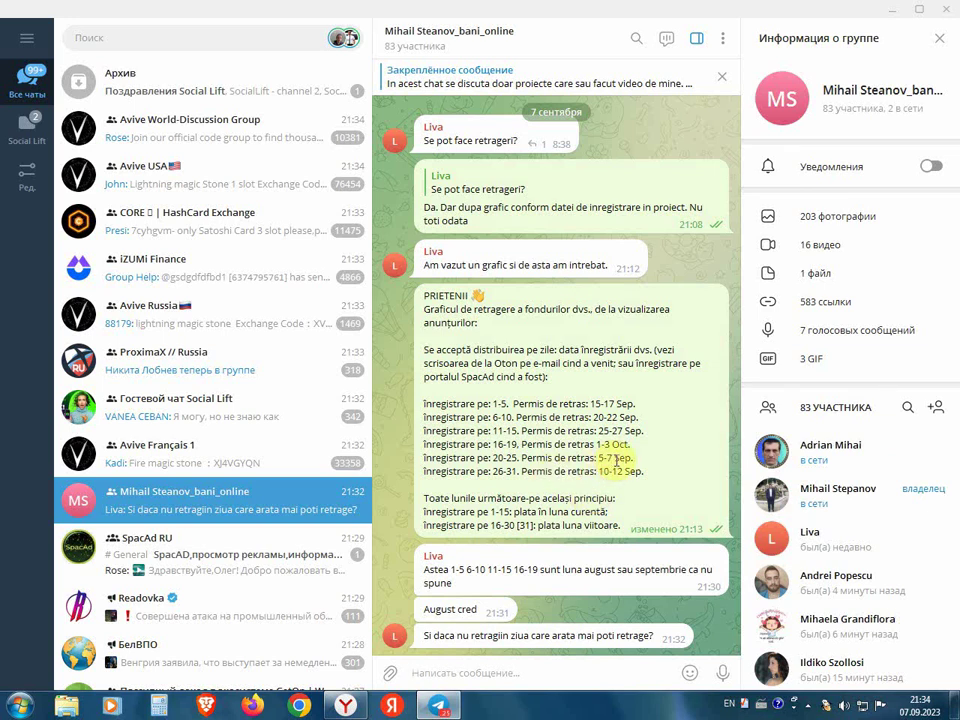
pyautogui.click(929, 710)
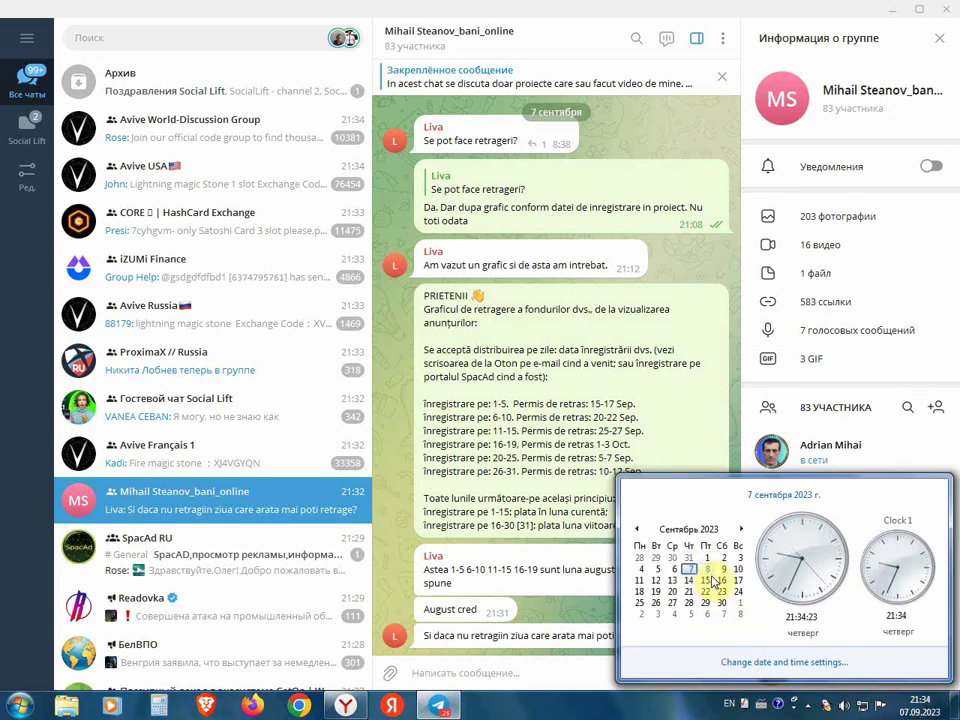
pyautogui.click(672, 712)
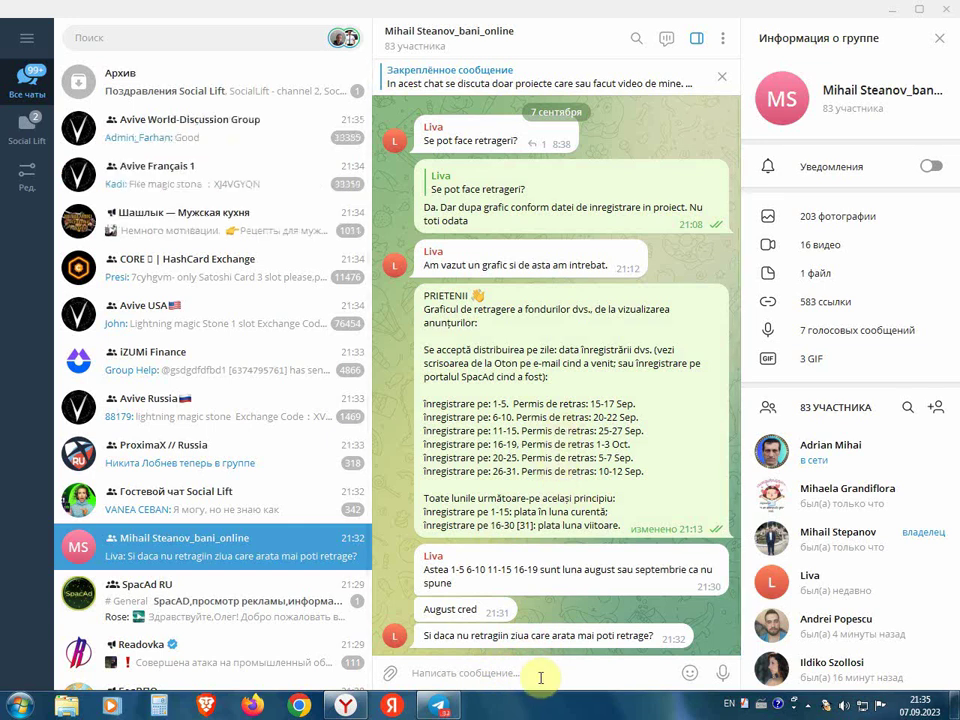
# - Switch to the SpacAd dashboard, then open Gmail's 'Welcome to OTON!' email from 6 Aug 2023
pyautogui.click(342, 706)
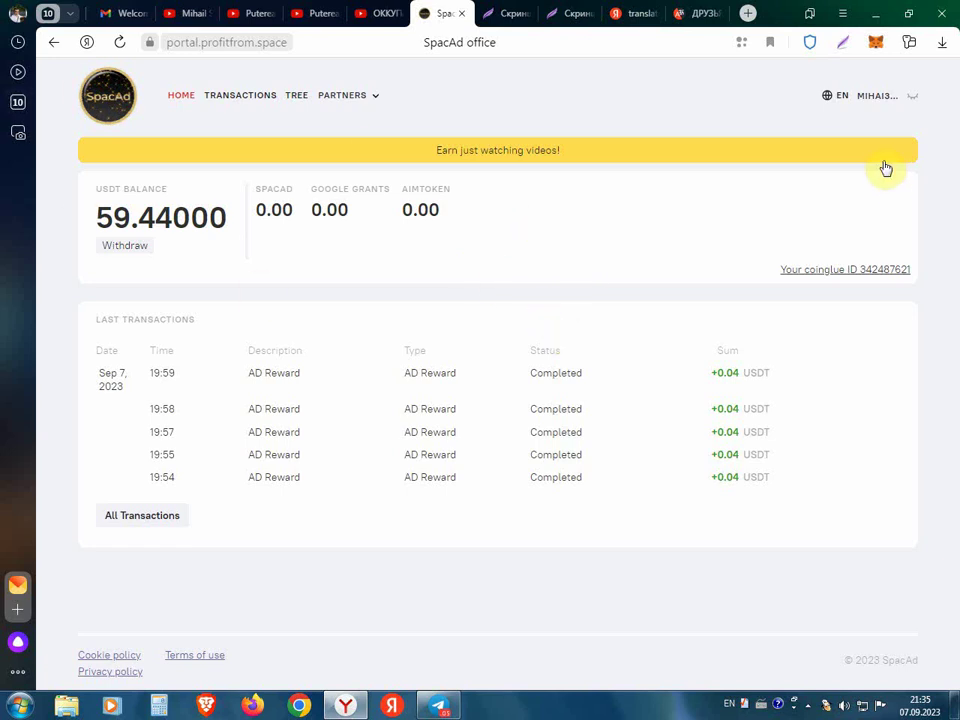
pyautogui.moveTo(873, 97)
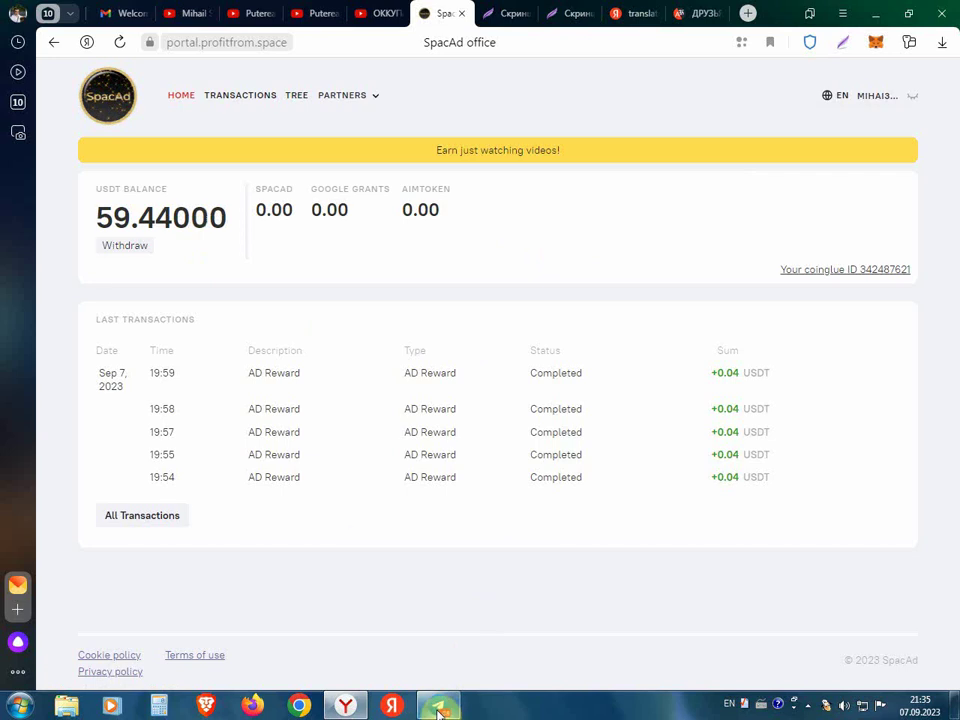
pyautogui.click(120, 18)
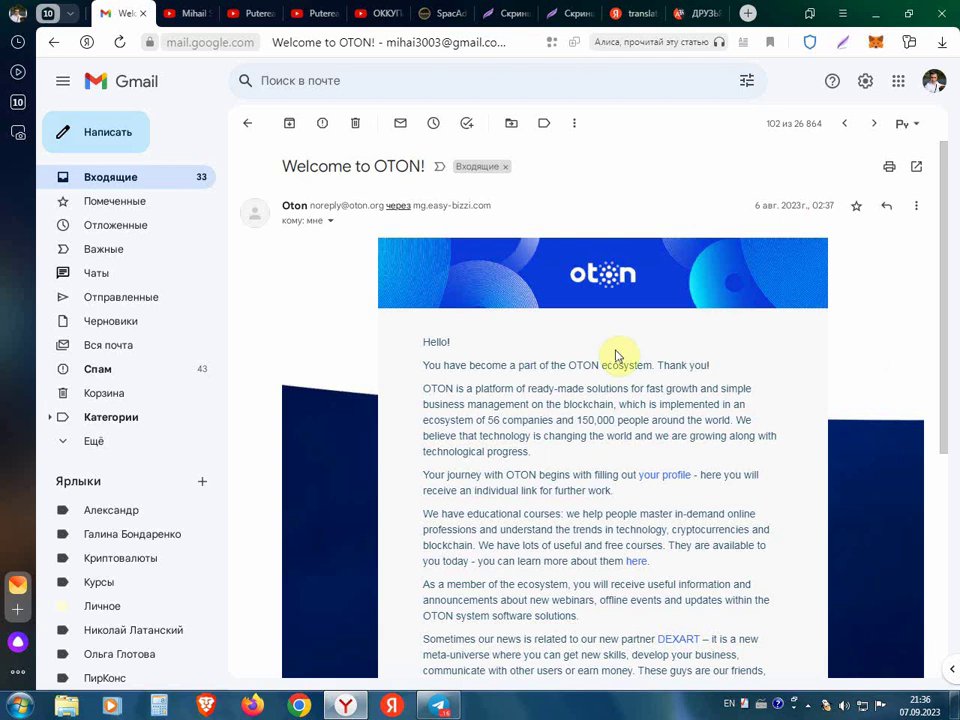
# - Return to the SpacAd dashboard with 59.44000 USDT and open the account dropdown menu
pyautogui.click(437, 26)
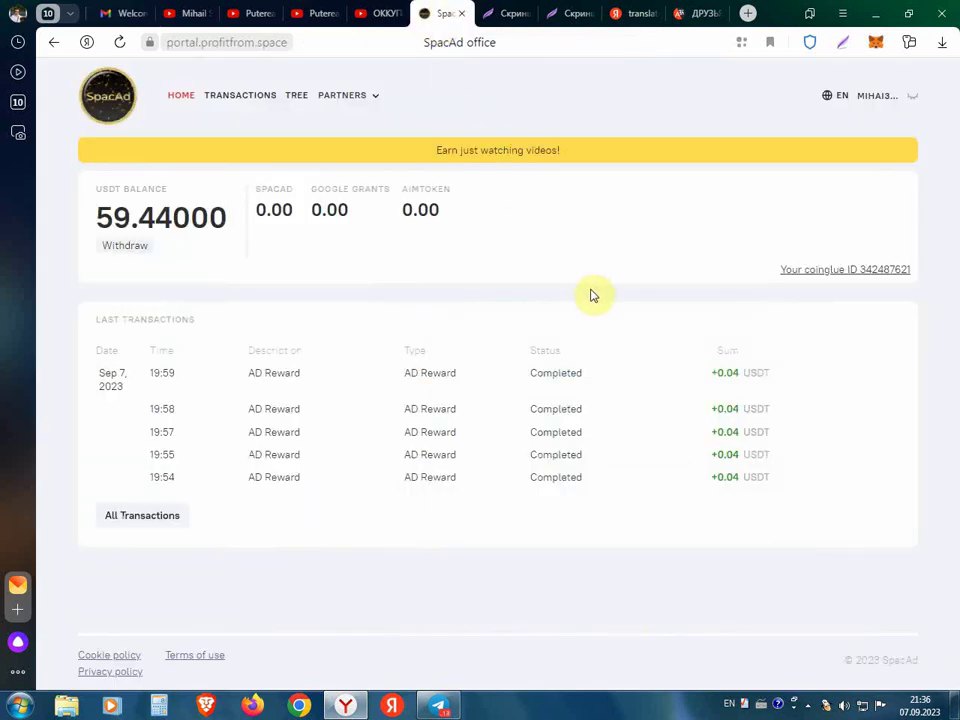
pyautogui.click(878, 96)
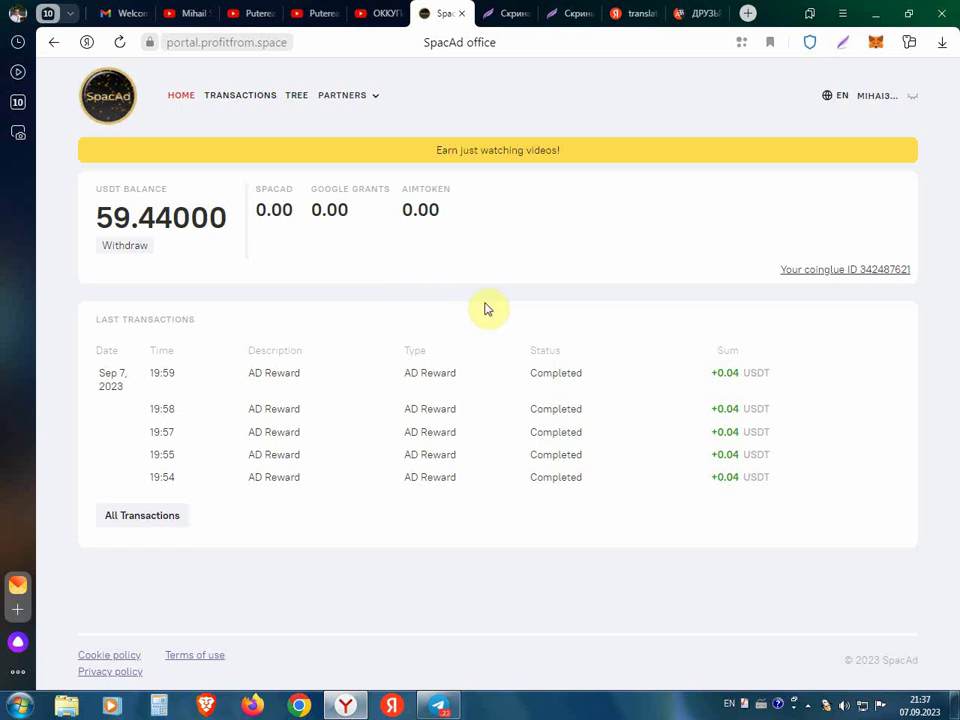
pyautogui.click(868, 95)
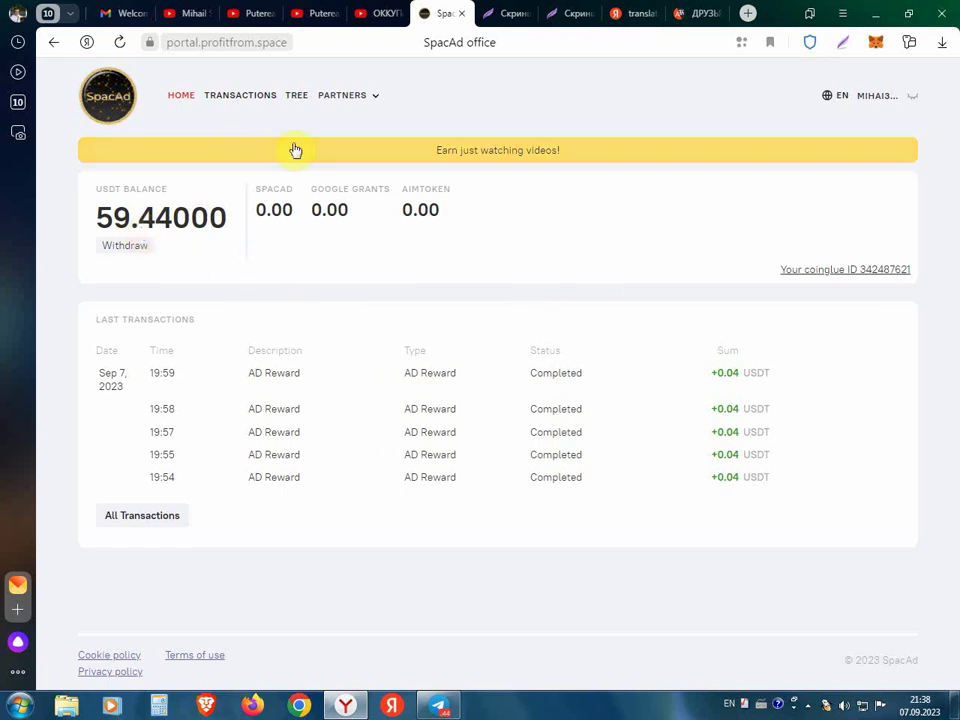
pyautogui.click(906, 101)
pyautogui.click(906, 101)
pyautogui.click(868, 100)
# - Bring Telegram forward to the withdrawal schedule, e.g. days 6-10 withdraw 20-22 Sep
pyautogui.click(428, 712)
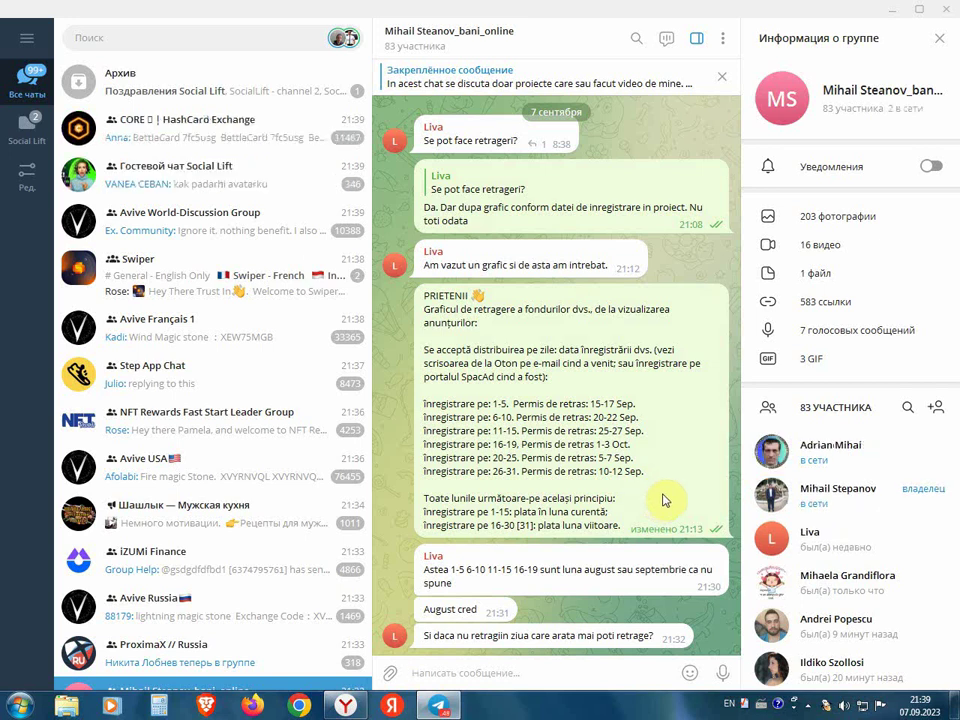
# - Switch back to the SpacAd dashboard showing 59.44000 USDT and five completed AD Rewards
pyautogui.click(345, 706)
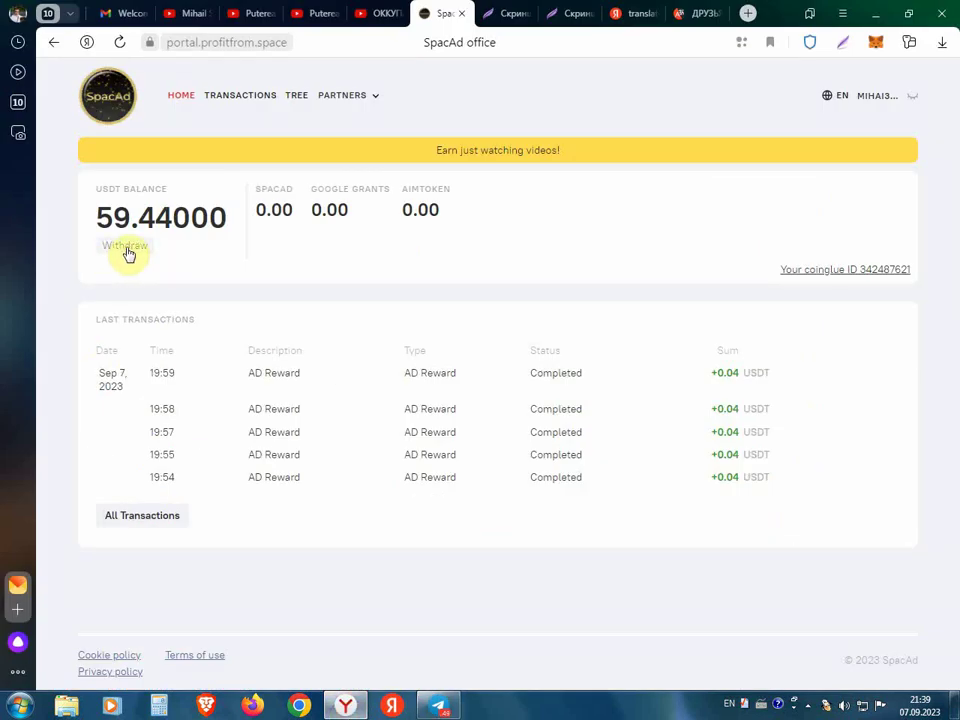